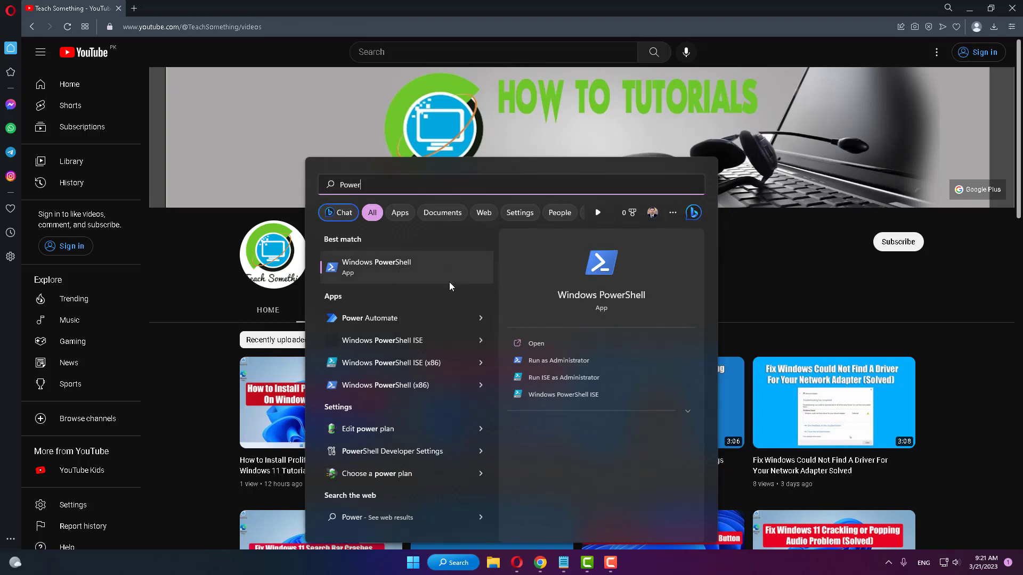
# - Open Windows PowerShell as administrator and run the copied Add-AppxPackage -DisableDevelopmentMode -Register command on the installed app packages
pyautogui.click(452, 282)
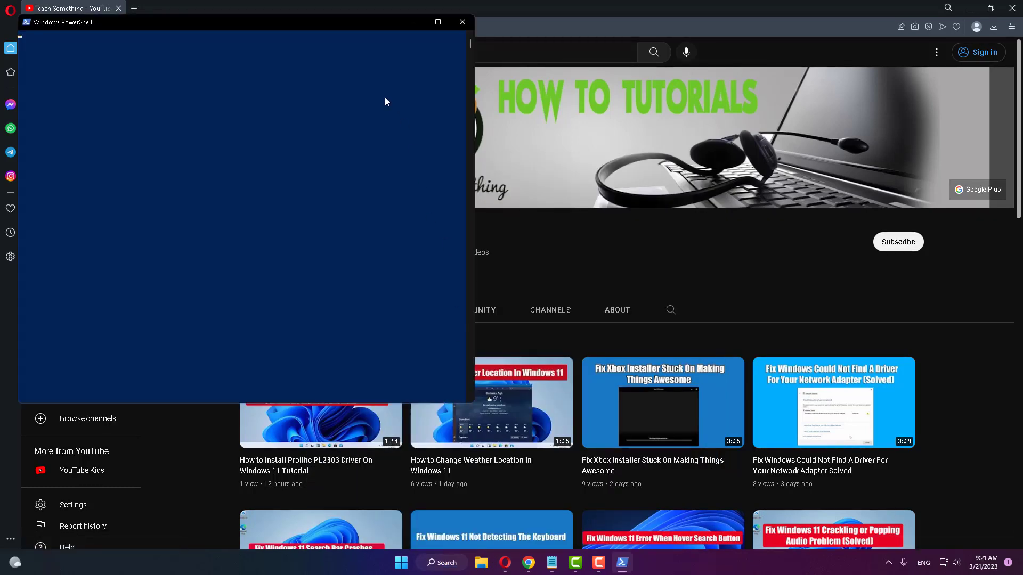
pyautogui.moveTo(210, 25); pyautogui.dragTo(386, 85)
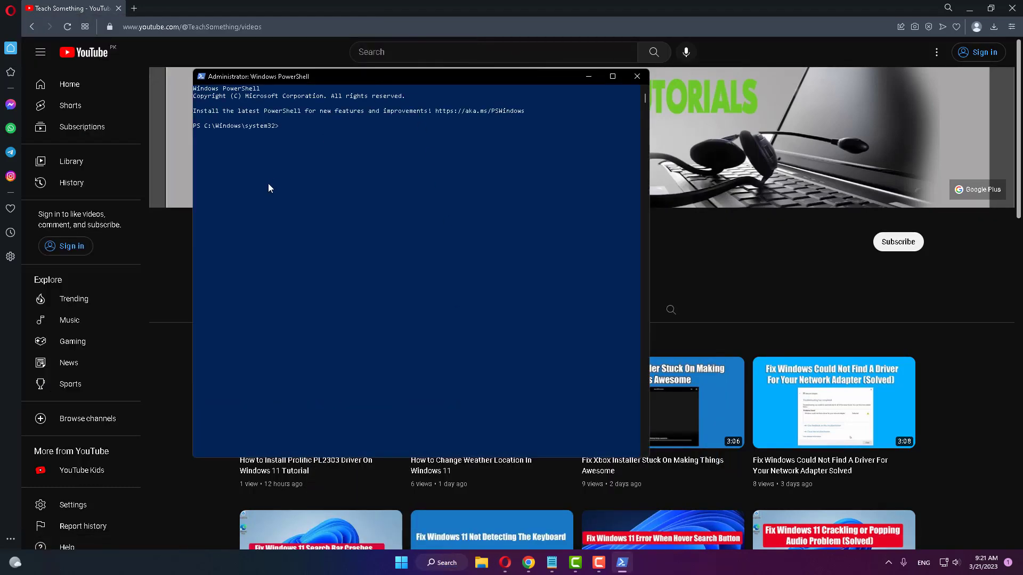
pyautogui.click(201, 76)
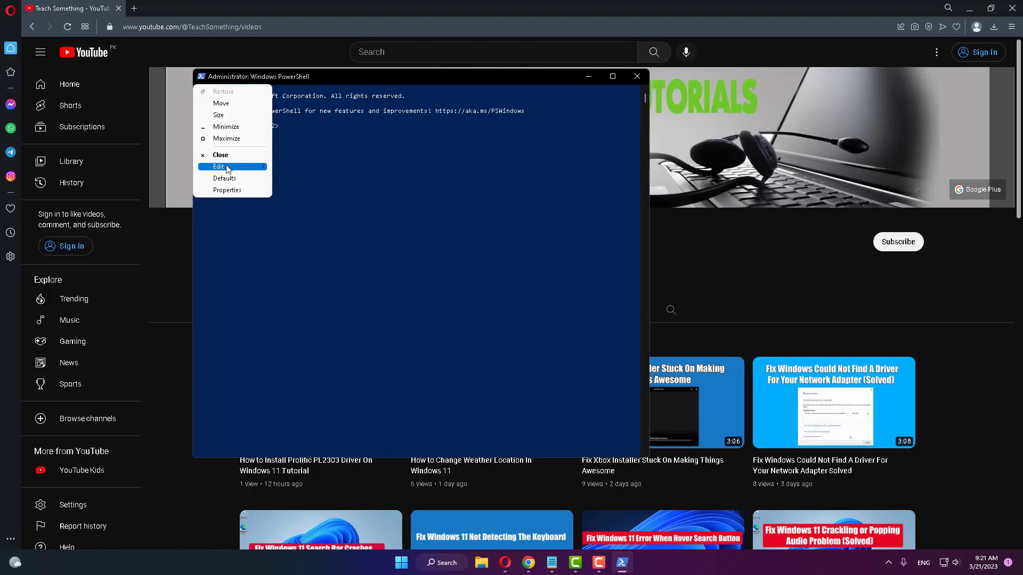
pyautogui.moveTo(228, 168)
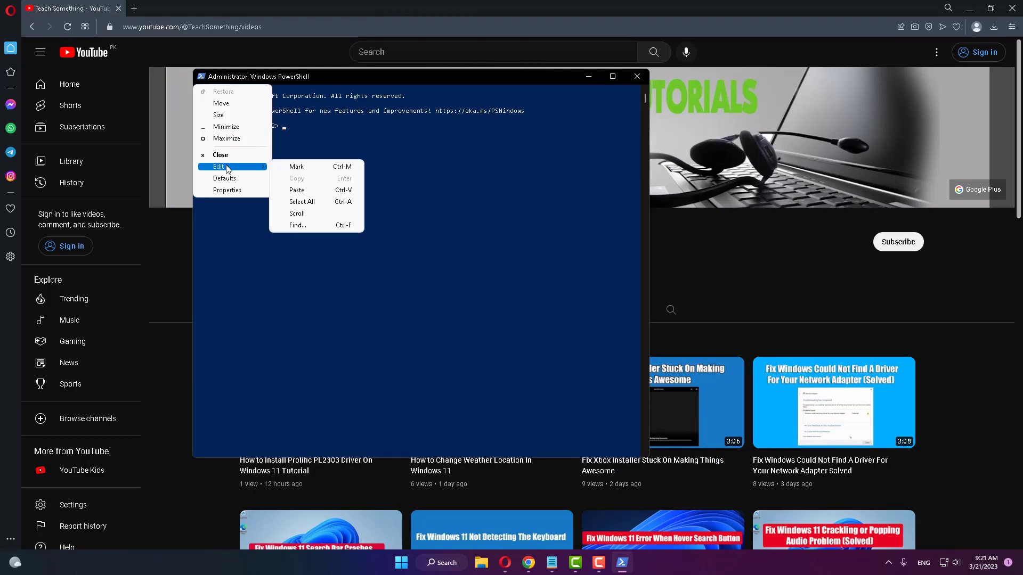
pyautogui.click(297, 190)
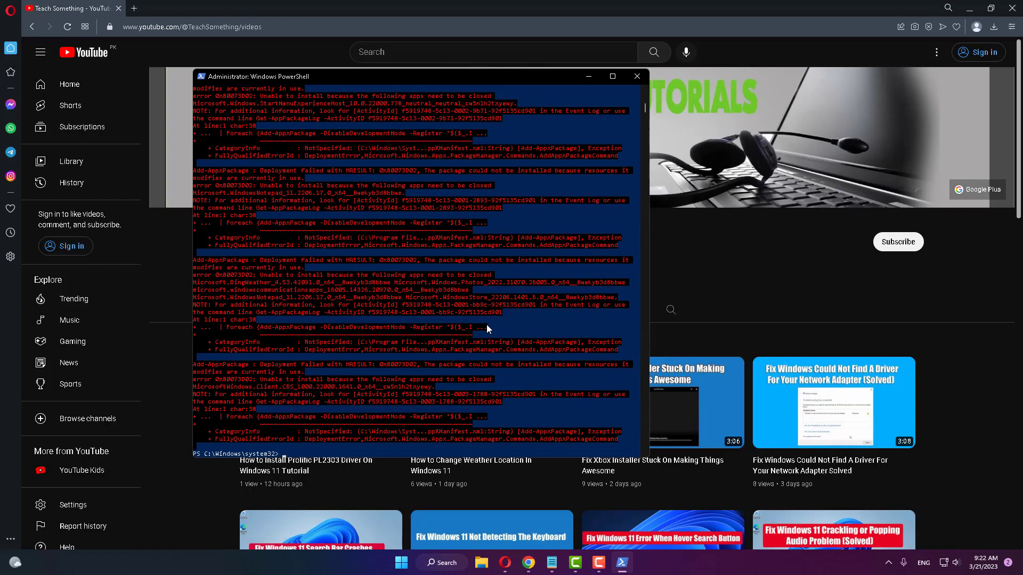
# - Exit the PowerShell session and open the computer's power options
pyautogui.write('xit')
pyautogui.press('Return')
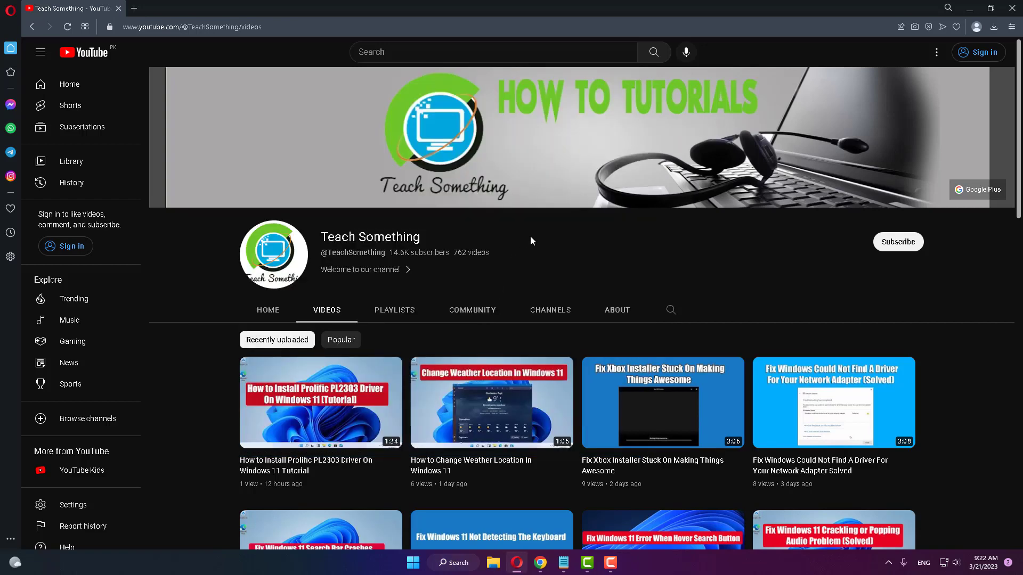
pyautogui.click(413, 560)
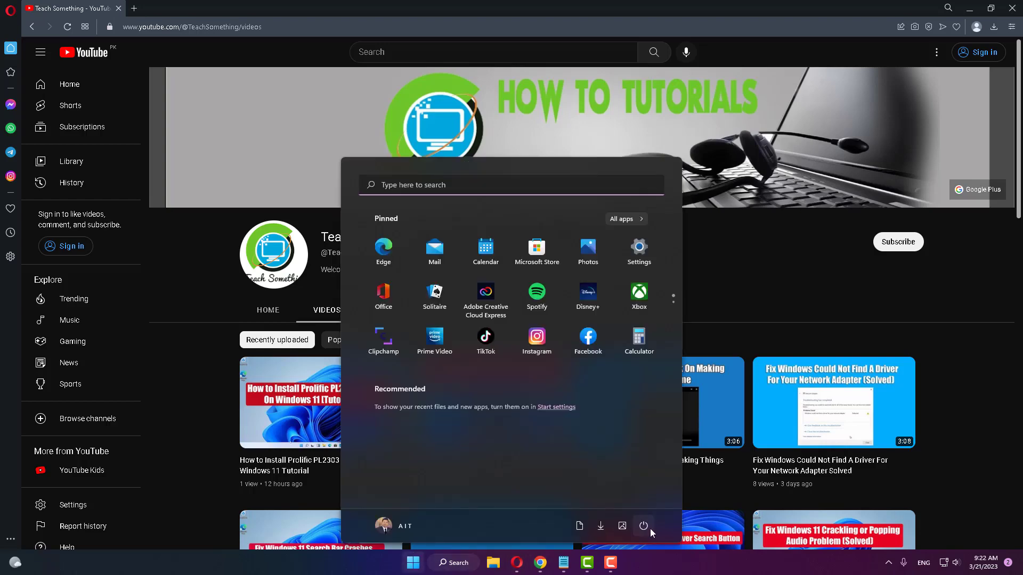
pyautogui.click(643, 525)
pyautogui.click(714, 254)
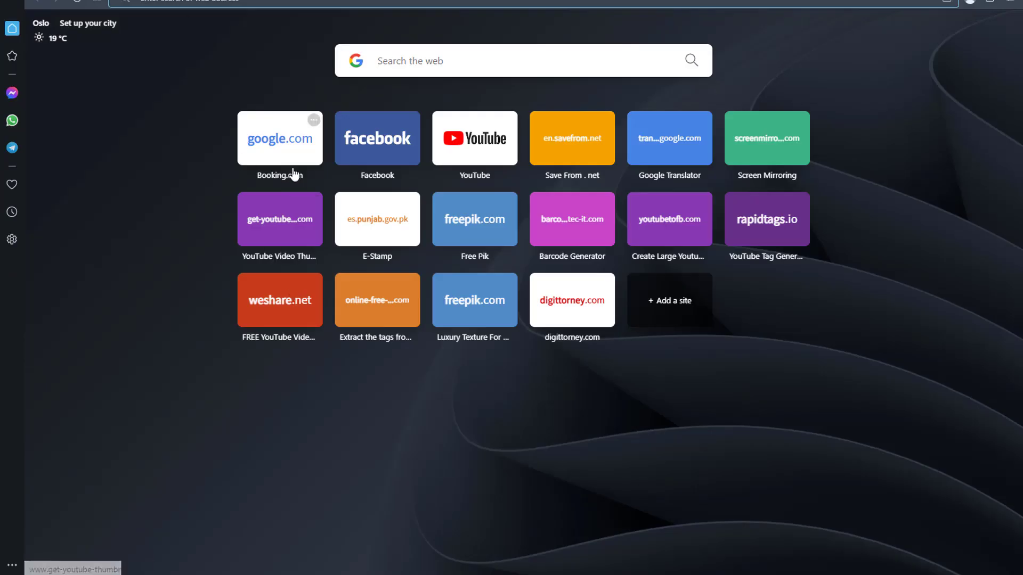
# - Search Google for "windows 11 download" and open Microsoft's Download Windows 11 page
pyautogui.click(293, 166)
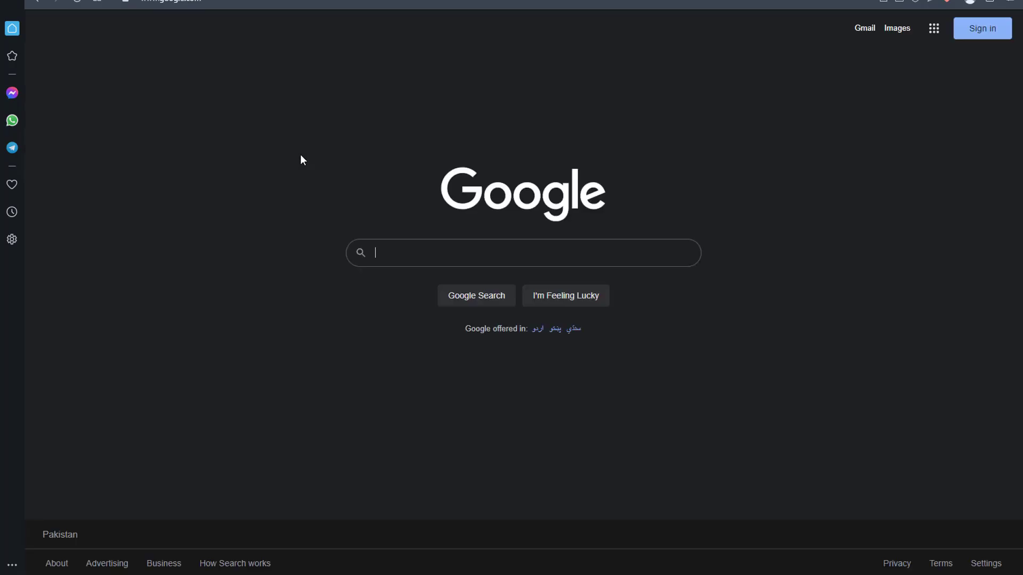
pyautogui.write('windows 1')
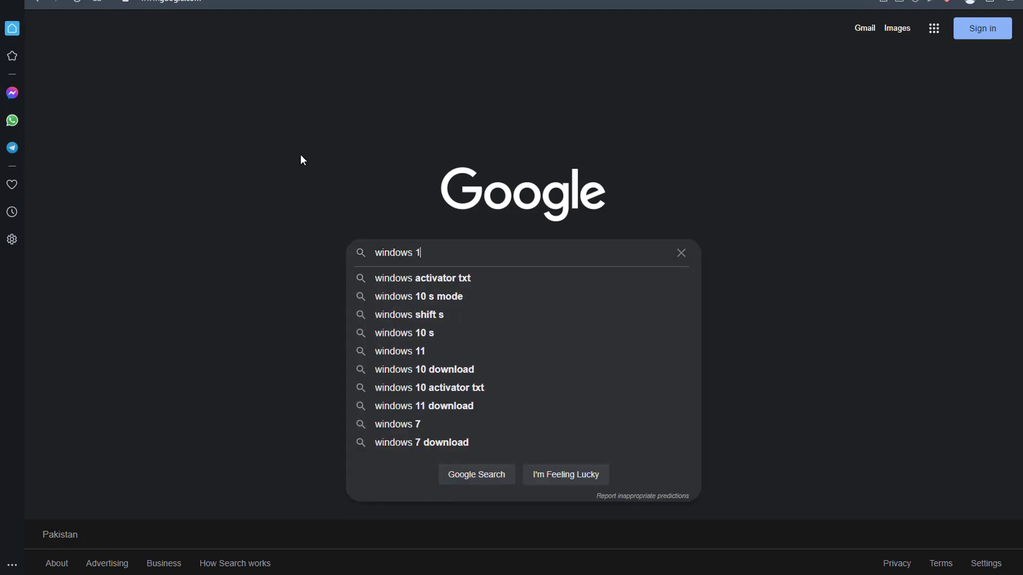
pyautogui.write('1 download')
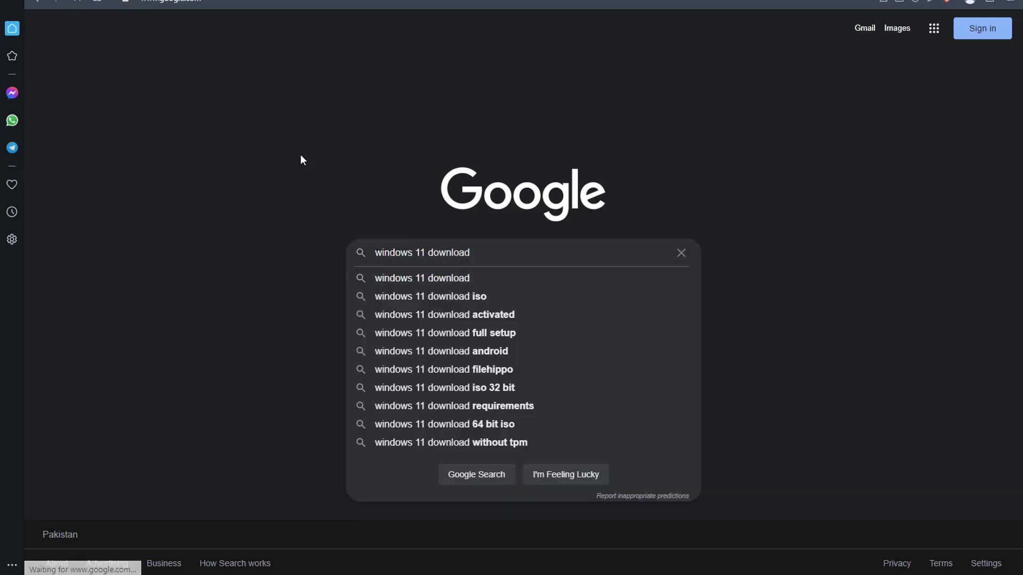
pyautogui.press('Return')
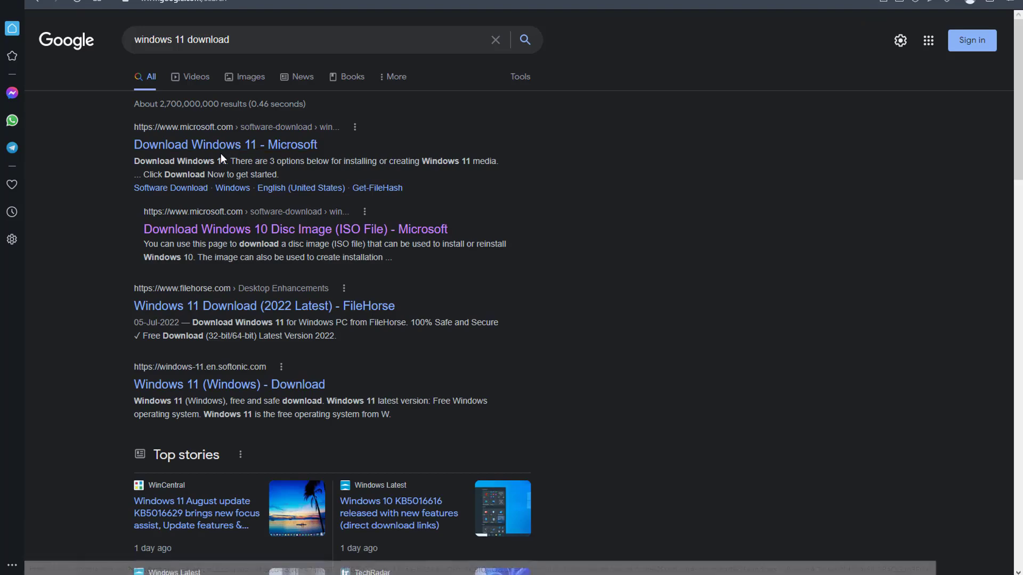
pyautogui.click(220, 151)
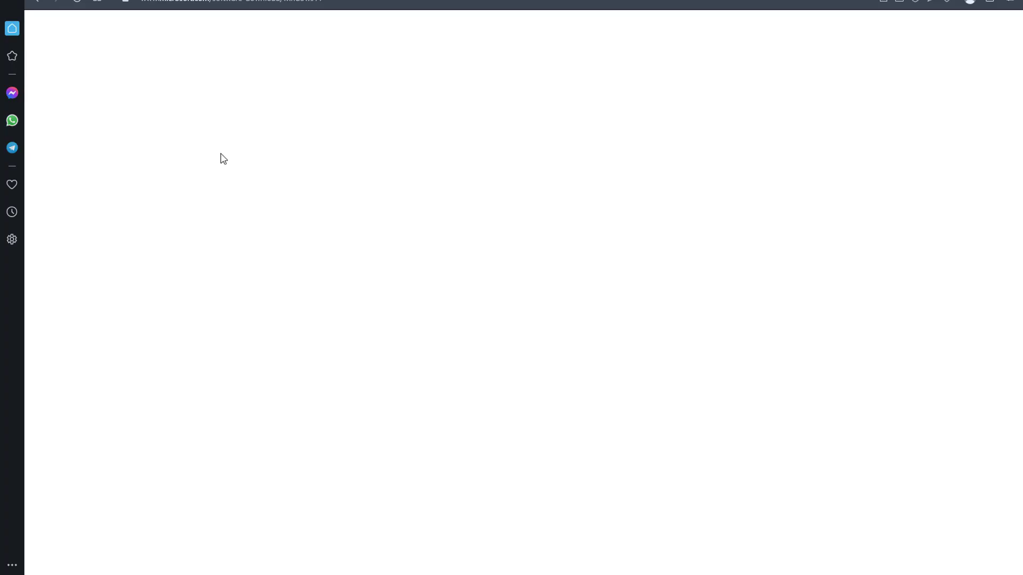
# - Download the media creation tool offered under Create Windows 11 Installation Media
pyautogui.scroll(-5, 312, 298)
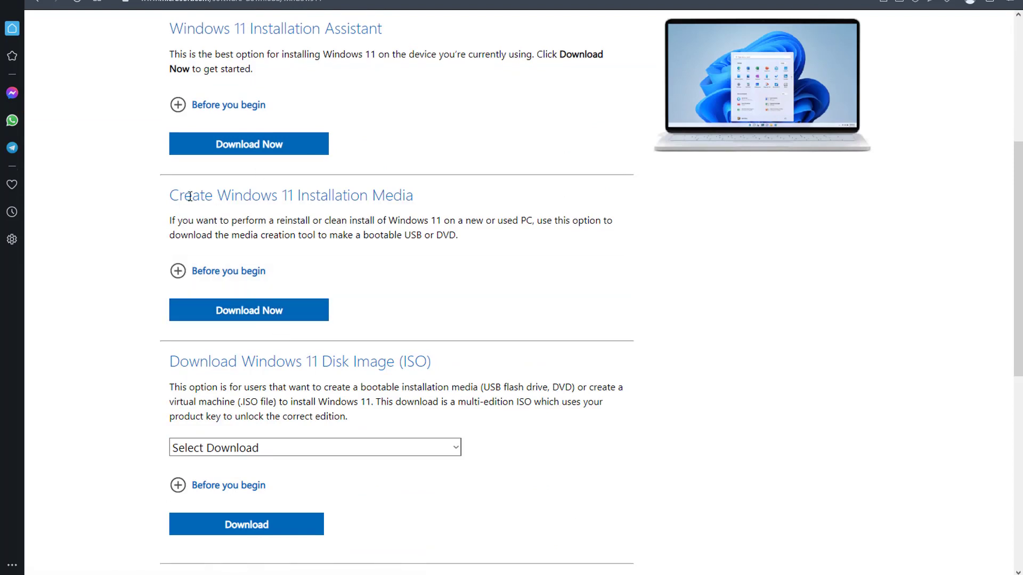
pyautogui.moveTo(182, 193); pyautogui.dragTo(436, 197)
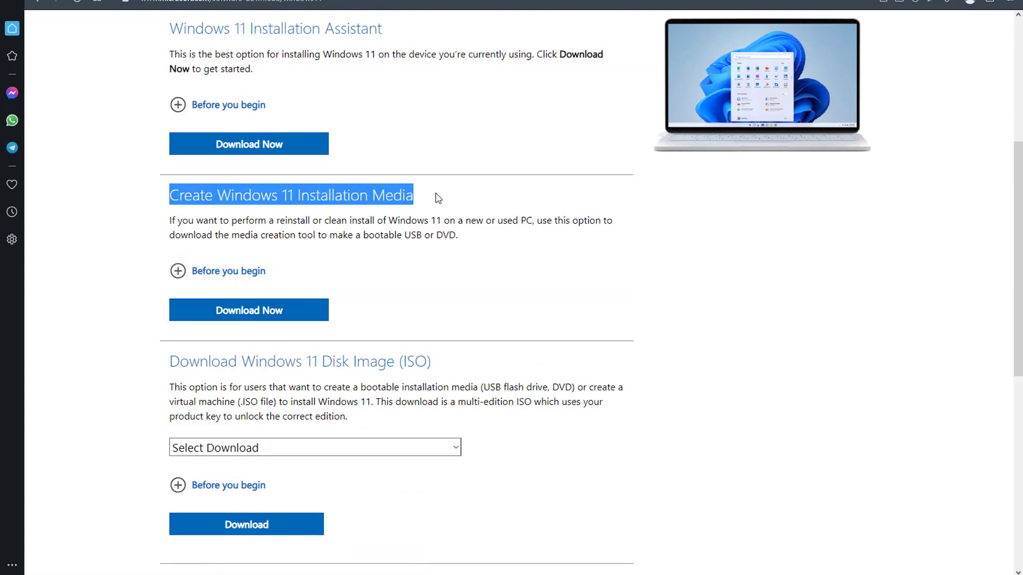
pyautogui.click(372, 196)
pyautogui.click(289, 318)
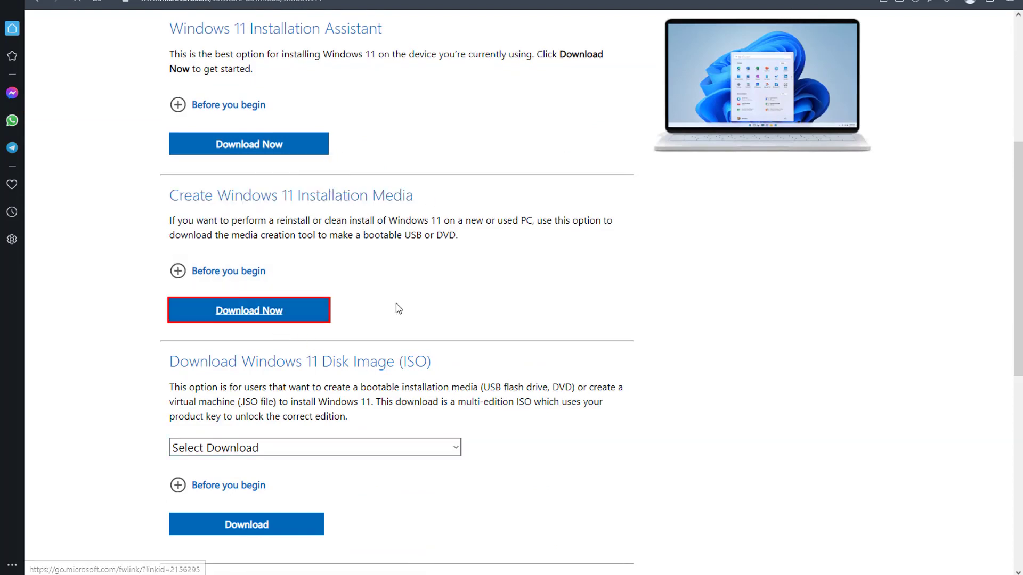
pyautogui.click(406, 267)
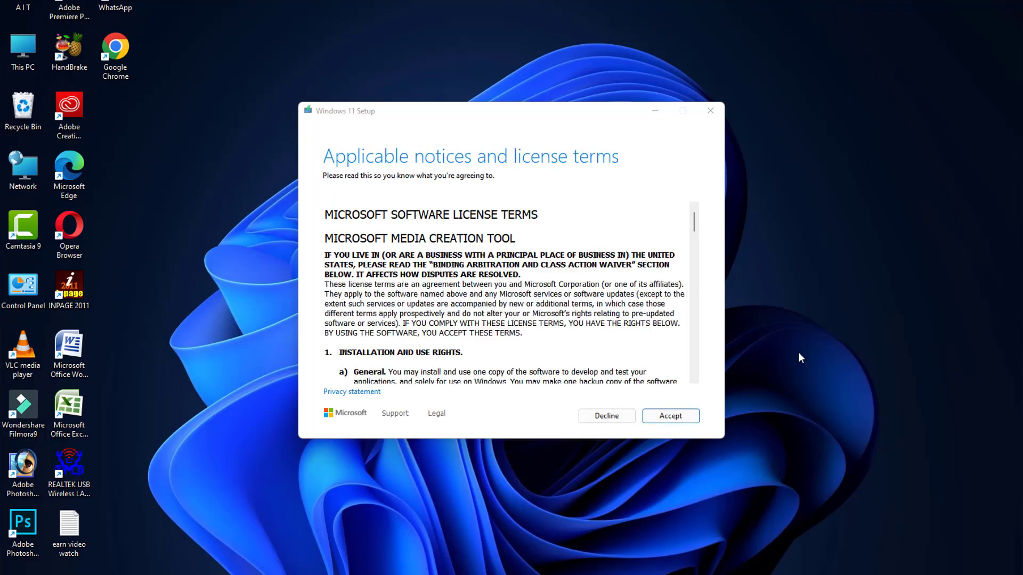
# - Accept the license terms, keep English (United States) and the Windows 11 edition, and choose ISO file as the media
pyautogui.click(693, 420)
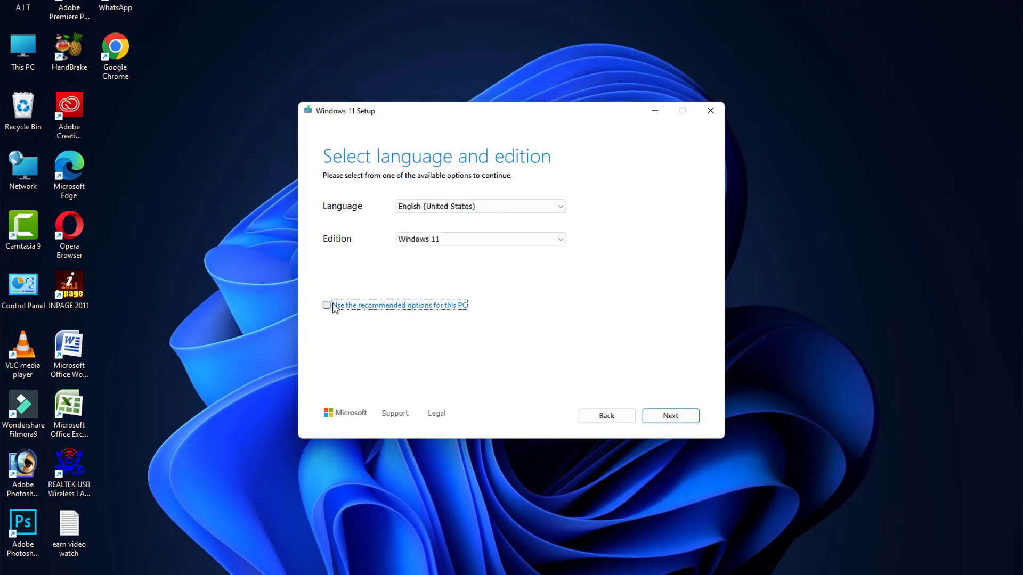
pyautogui.click(670, 421)
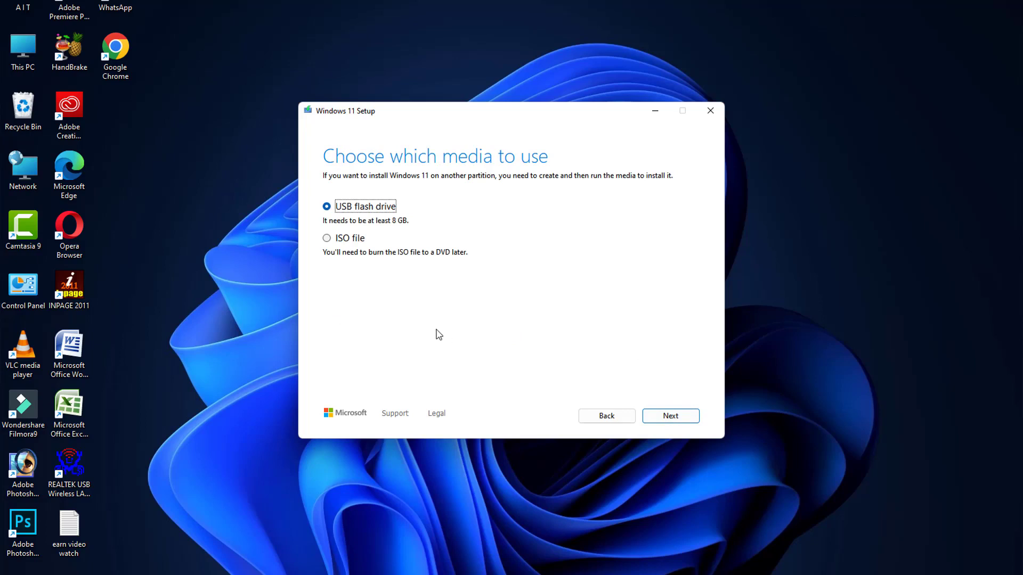
pyautogui.click(340, 242)
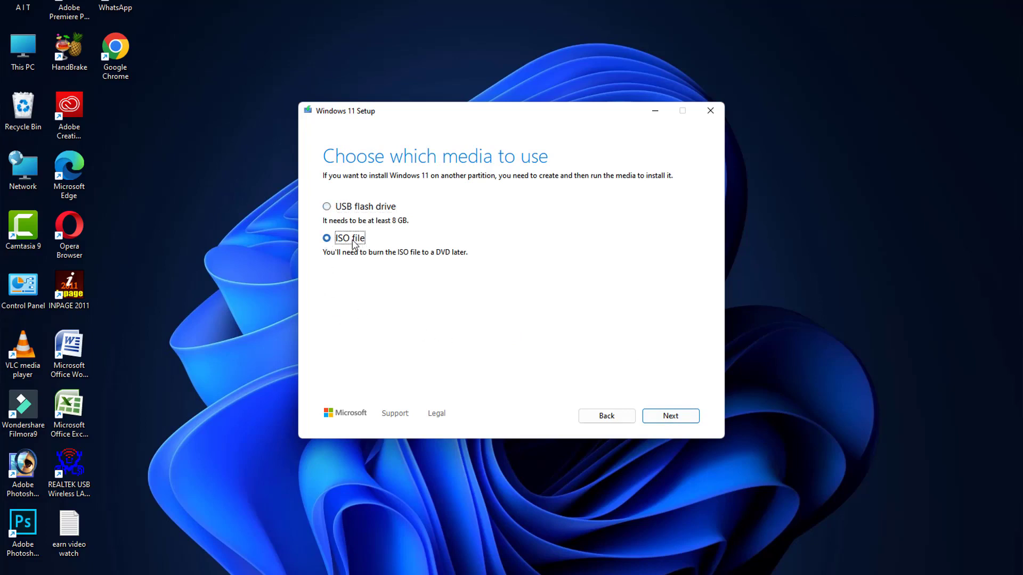
pyautogui.click(692, 419)
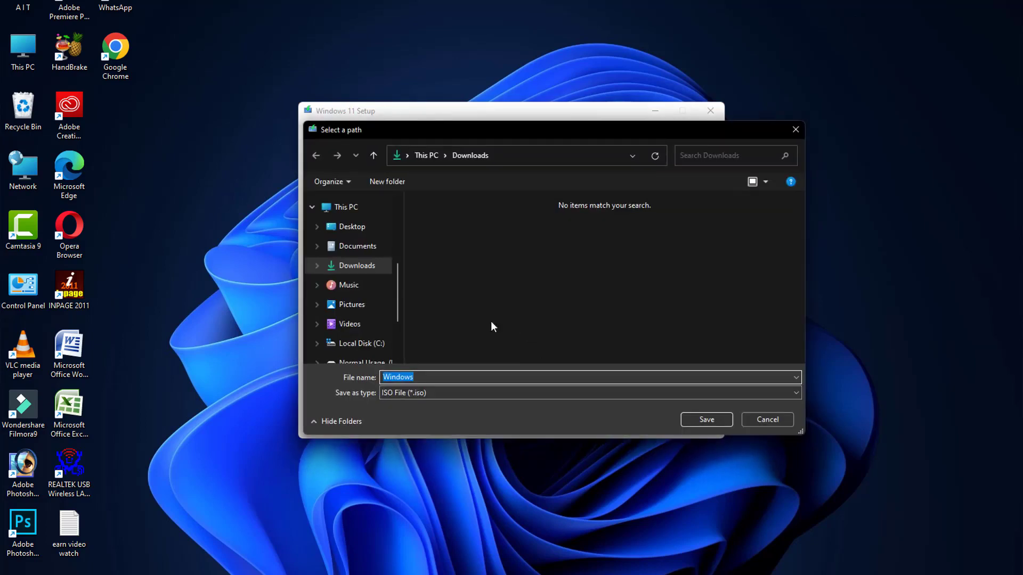
# - Save the ISO file in Downloads as "Windows 11 new" and finish the media creation
pyautogui.click(434, 376)
pyautogui.write('11')
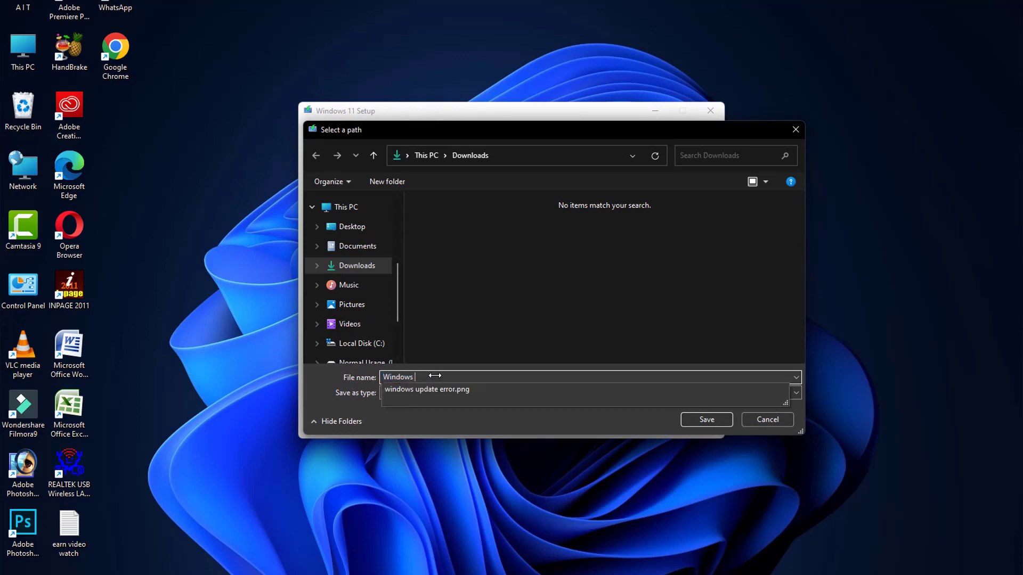
pyautogui.write(' version')
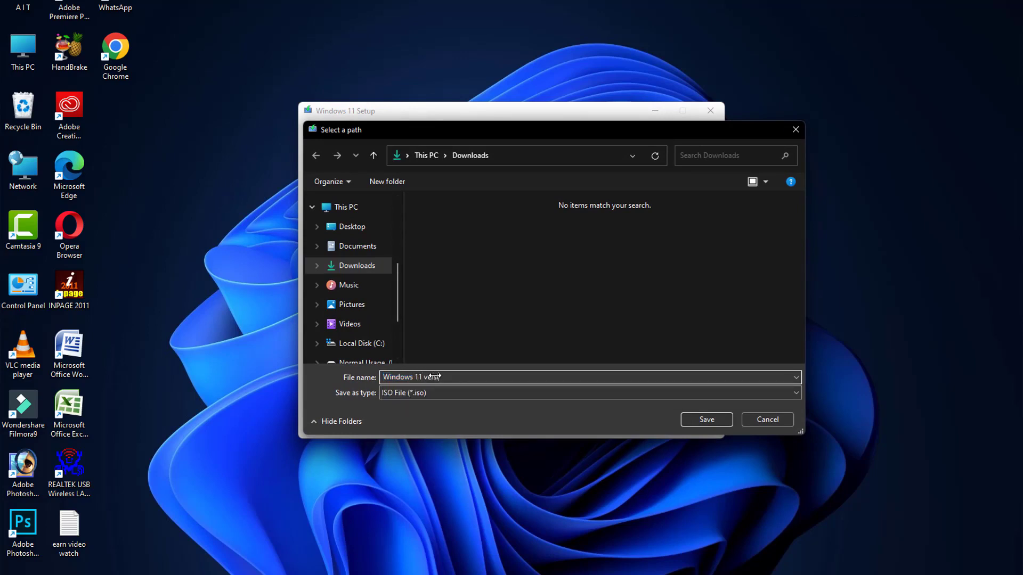
pyautogui.click(698, 419)
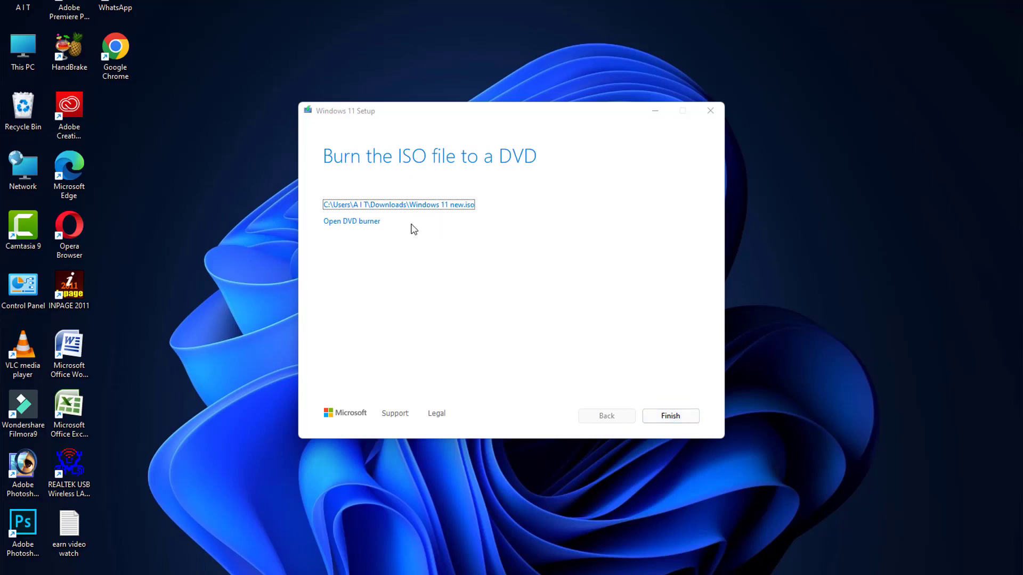
pyautogui.click(682, 418)
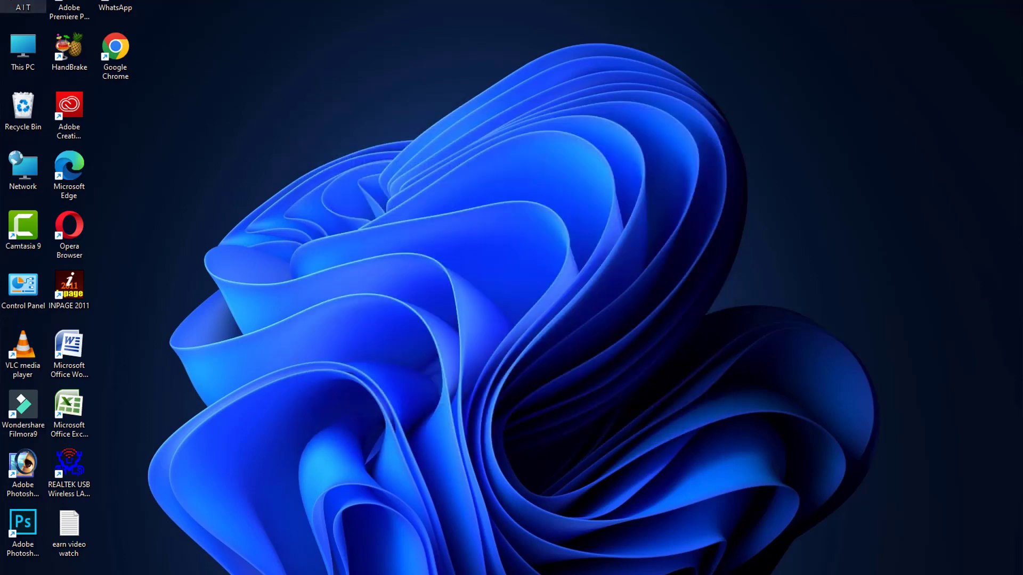
# - Open the Downloads folder inside the user folder and mount the "Windows 11 new" ISO file
pyautogui.doubleClick(23, 5)
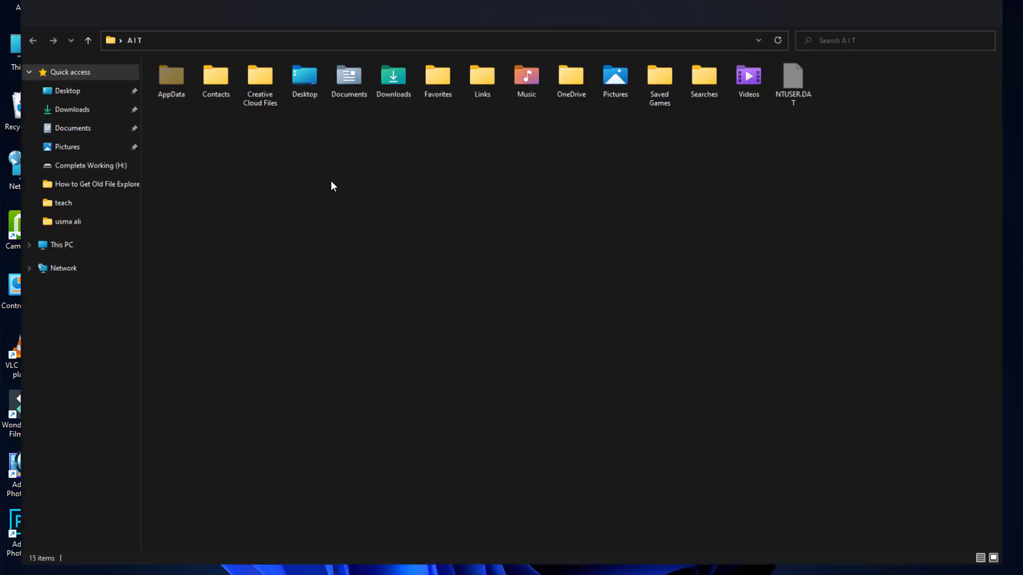
pyautogui.doubleClick(385, 70)
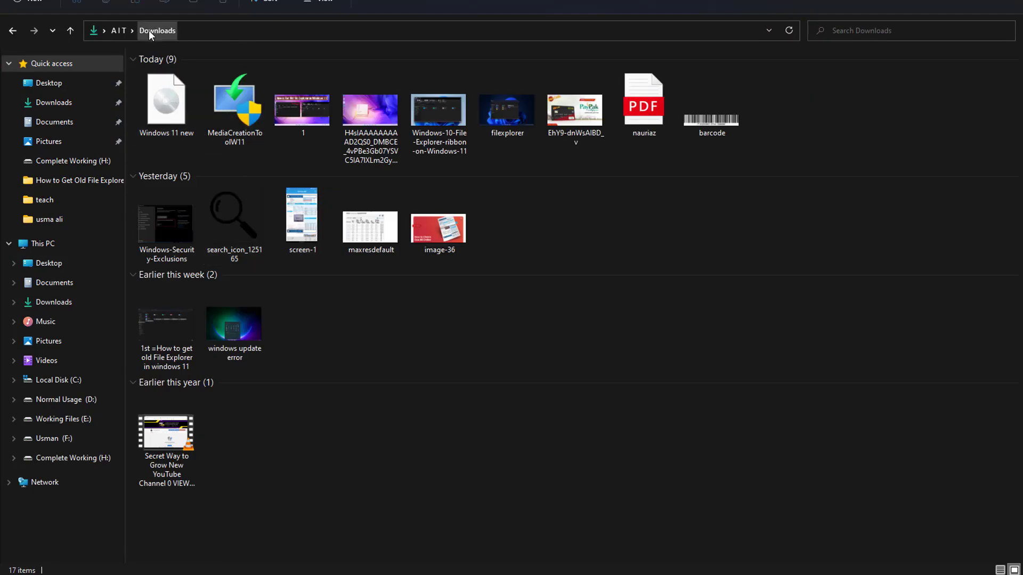
pyautogui.doubleClick(166, 101)
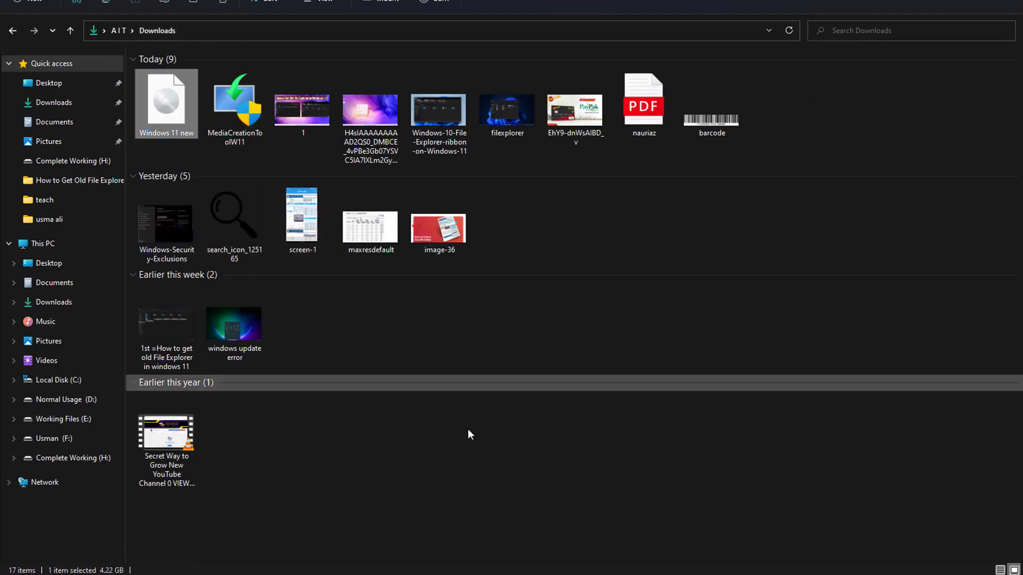
# - Run setup from the mounted ESD-ISO drive, proceed through the Install Windows 11 start page, and close the installer after its compatibility check
pyautogui.click(152, 210)
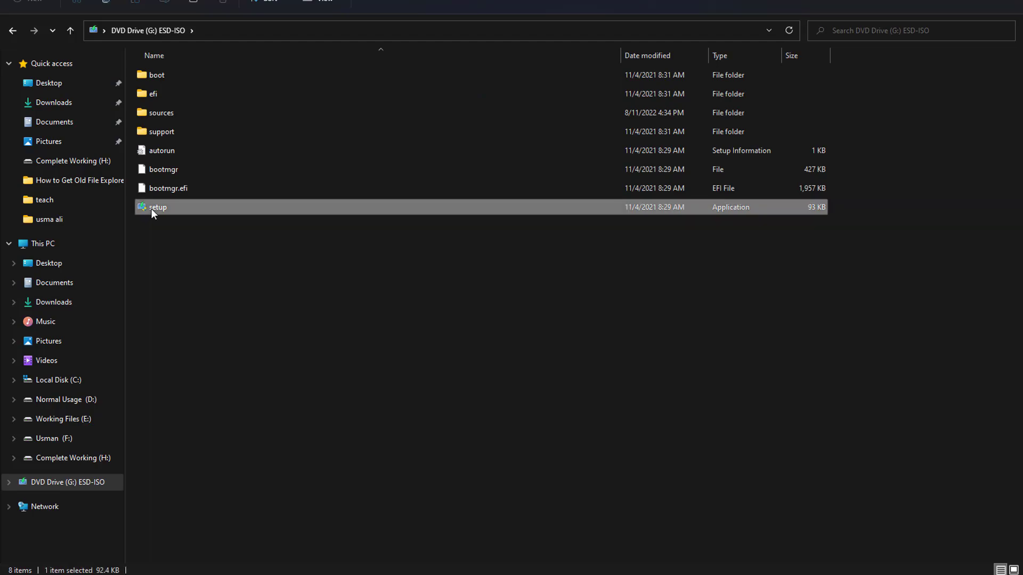
pyautogui.doubleClick(152, 209)
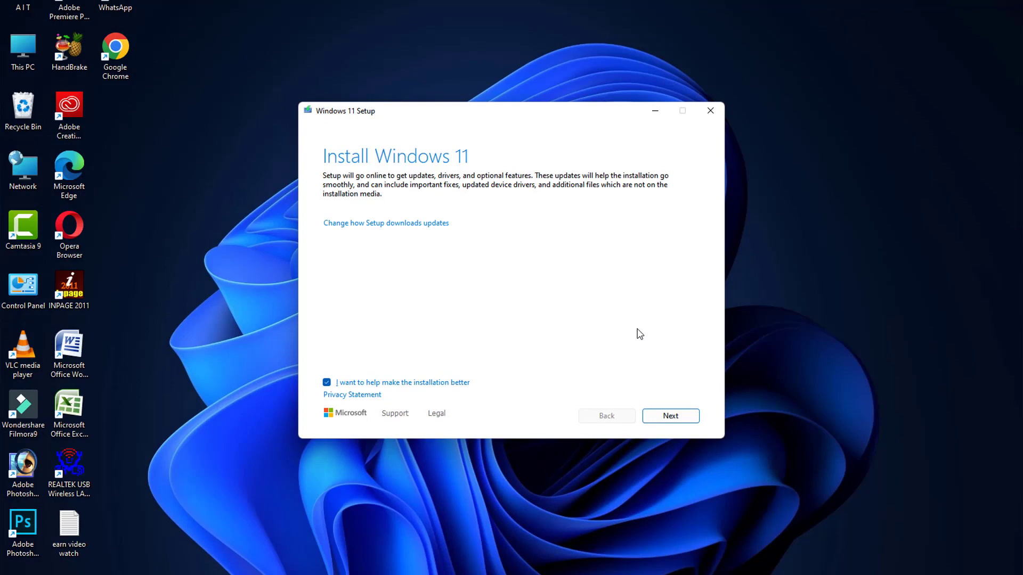
pyautogui.click(679, 422)
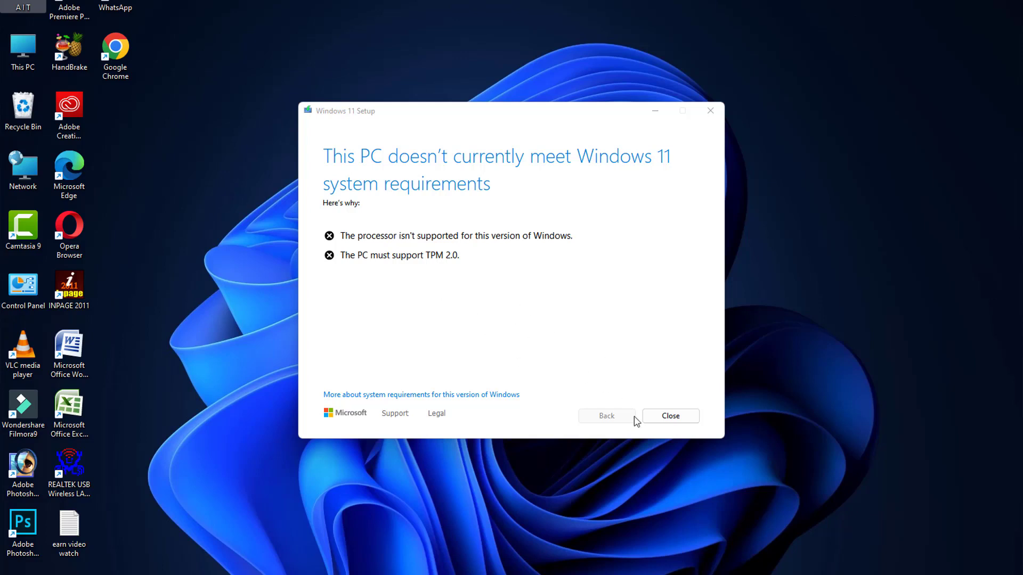
pyautogui.click(659, 418)
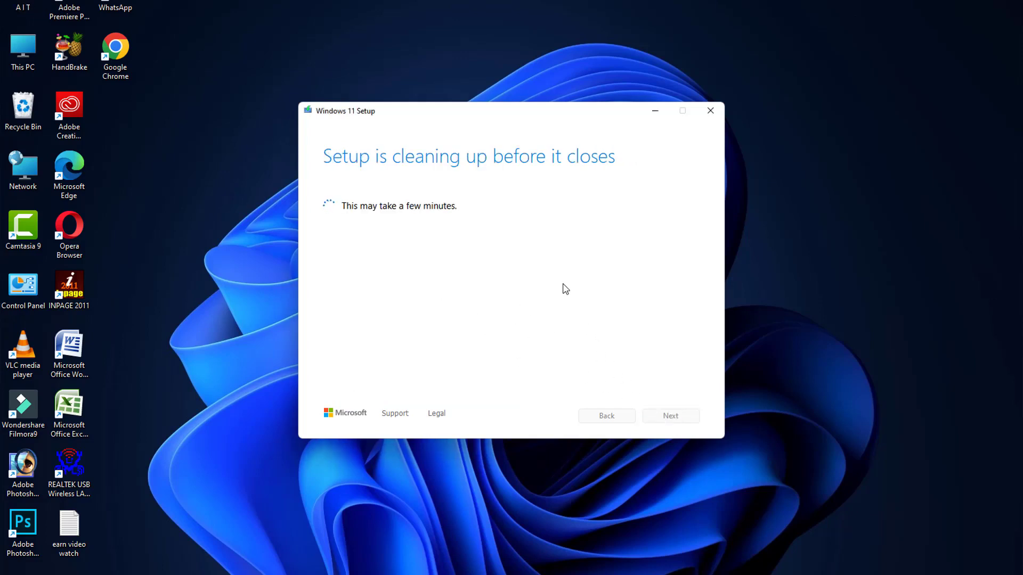